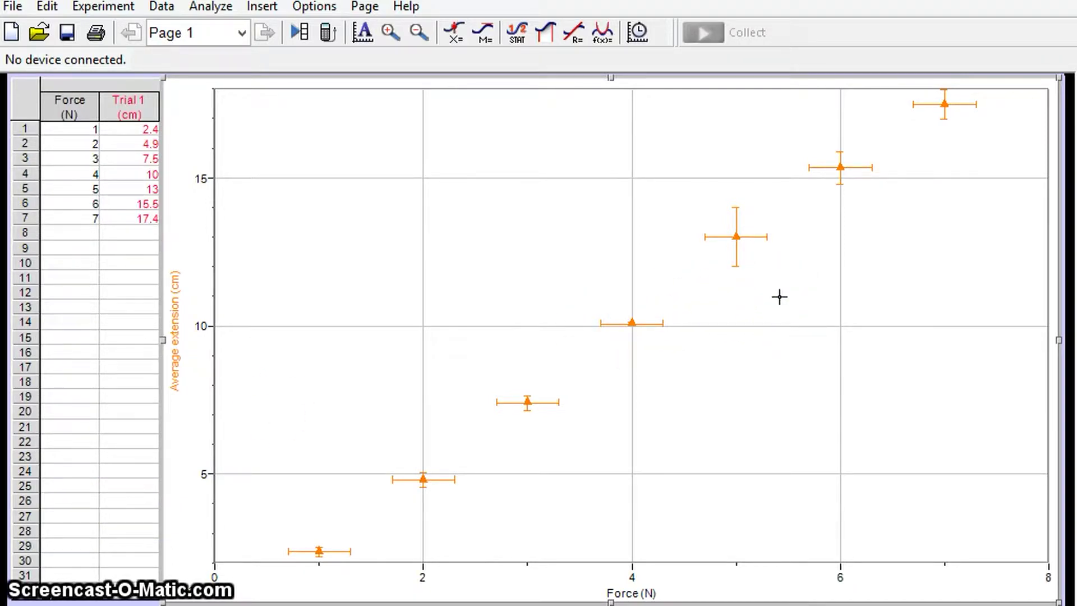
Add a linear fit to the average extension data and move its results box beside the vertical axis.
click(578, 35)
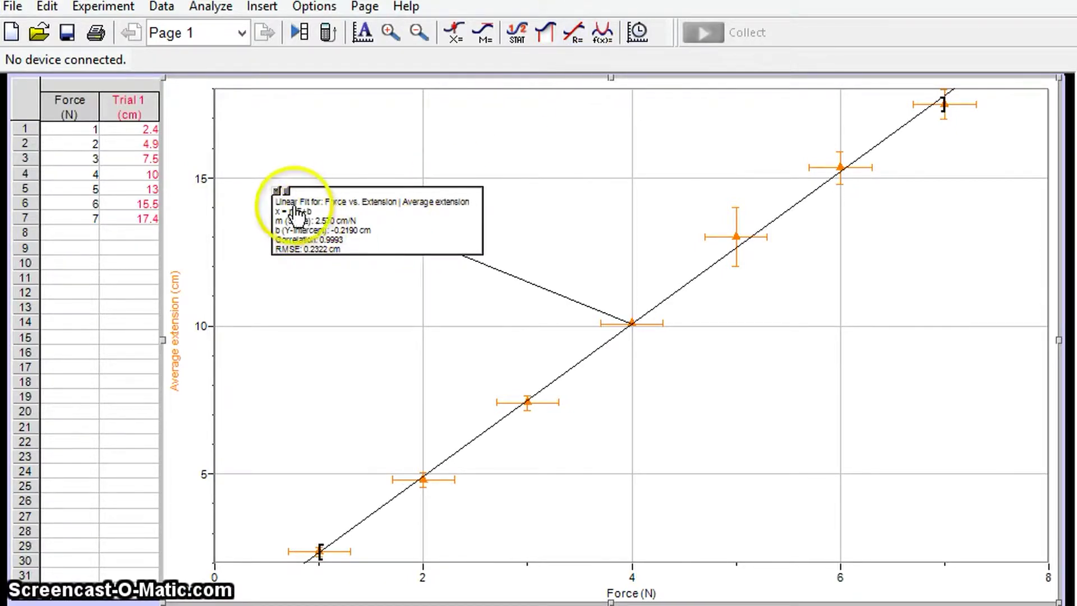
drag(315, 213, 255, 287)
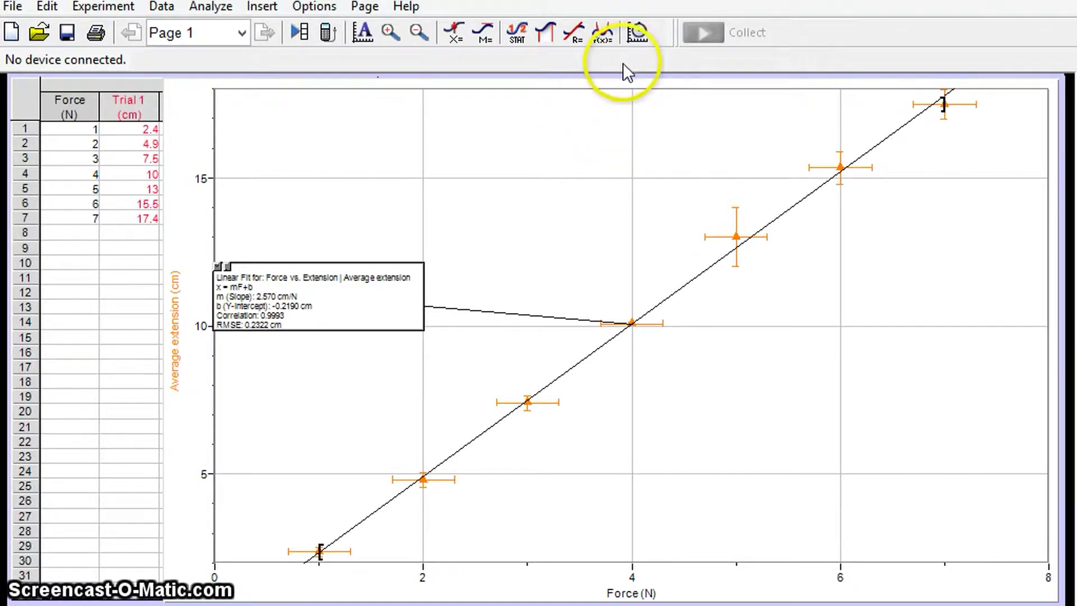
Start a curve fit using the linear equation mF+b, try the fit, and switch the fit type to Manual.
click(604, 33)
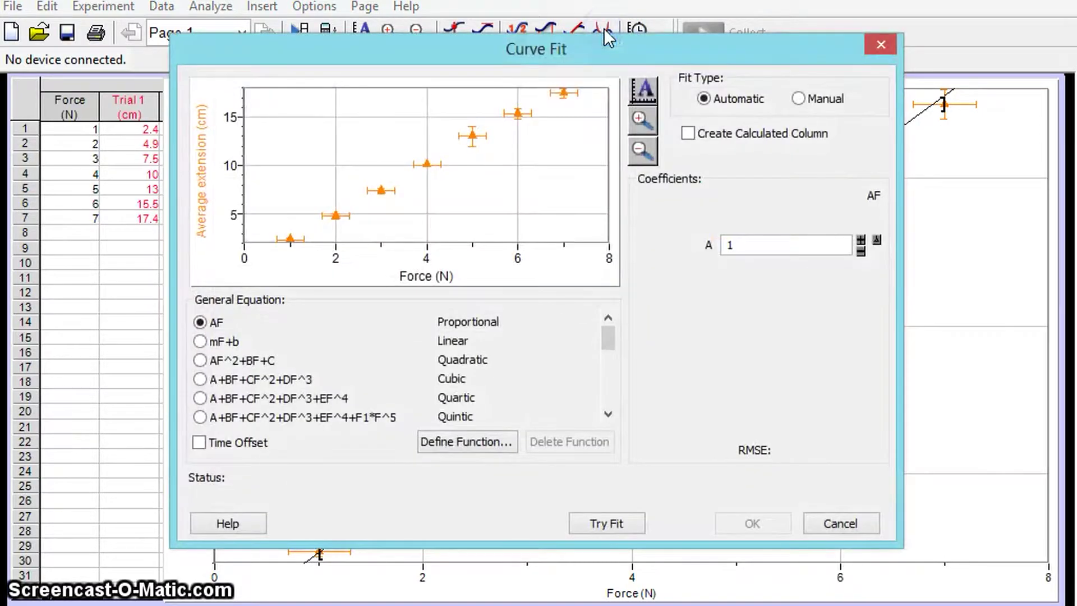
click(200, 342)
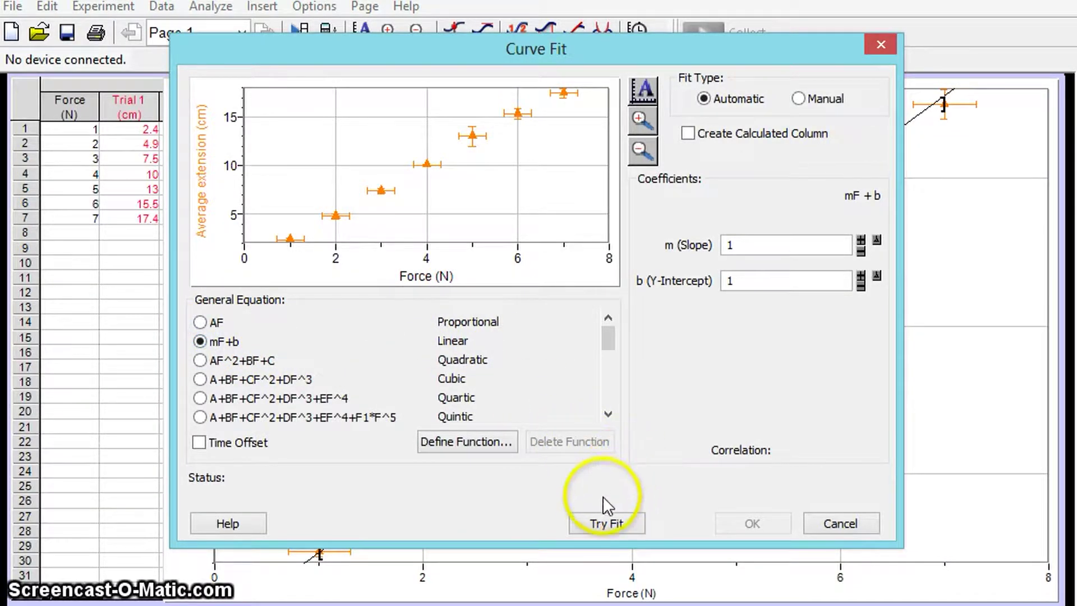
click(603, 524)
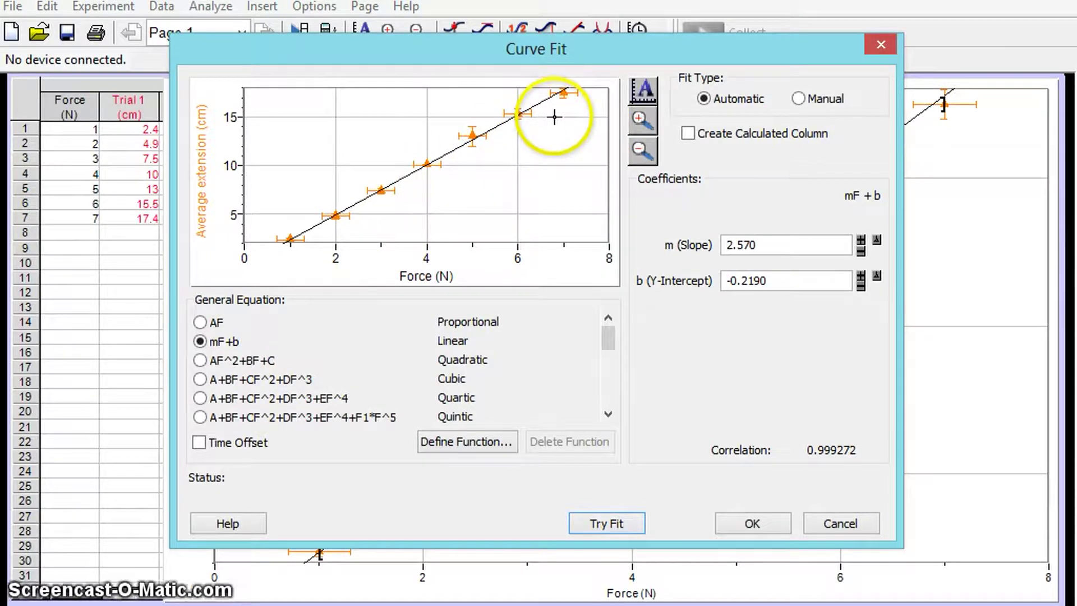
click(799, 99)
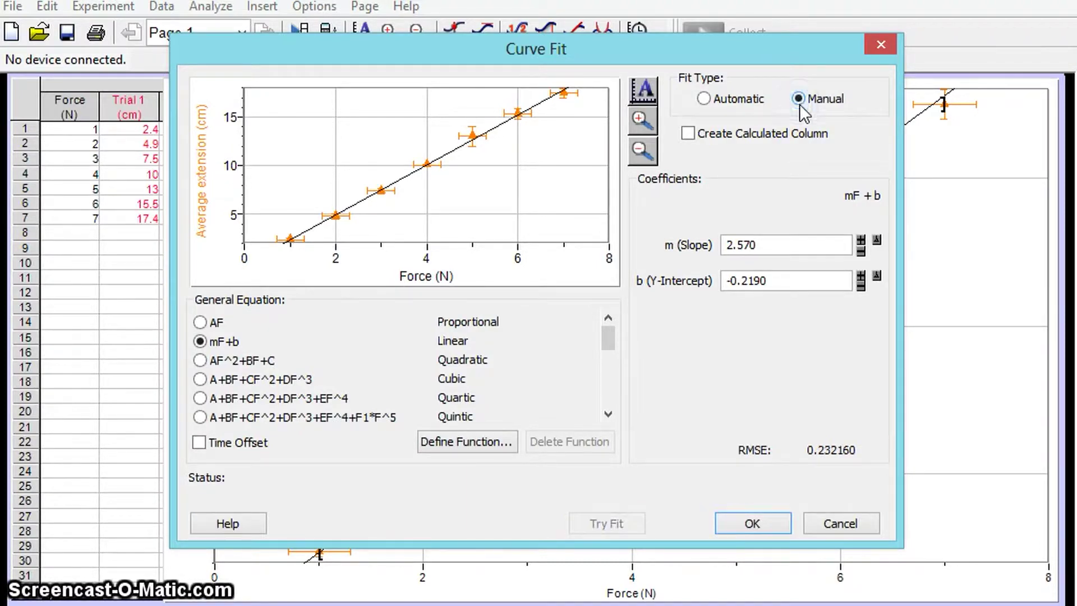
click(845, 396)
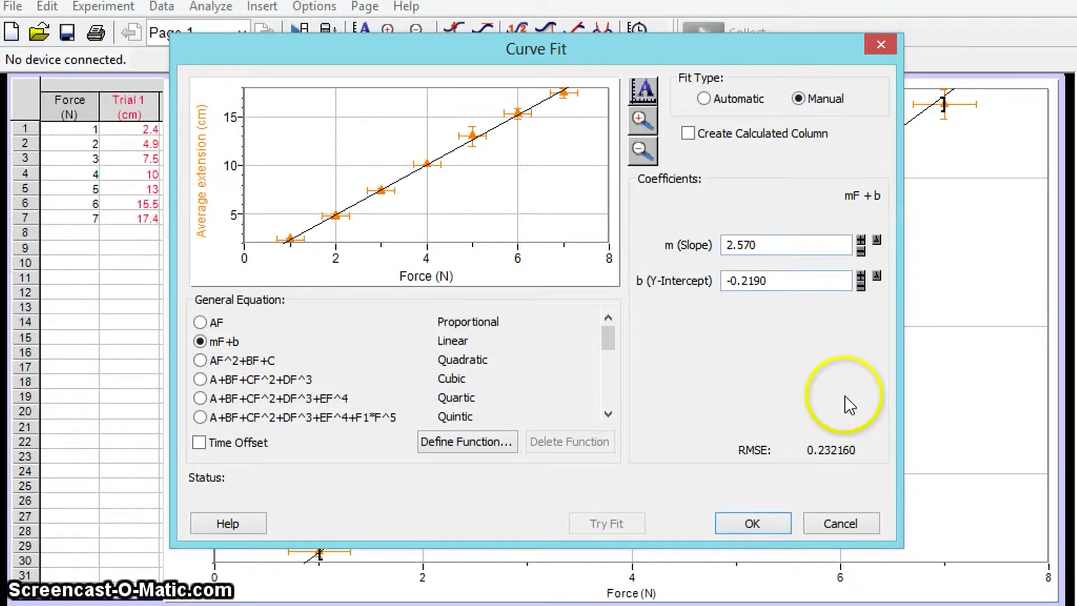
Adjust the manual fit's coefficients to slope 2.57 and y-intercept -0.119, and accept the fit.
click(862, 241)
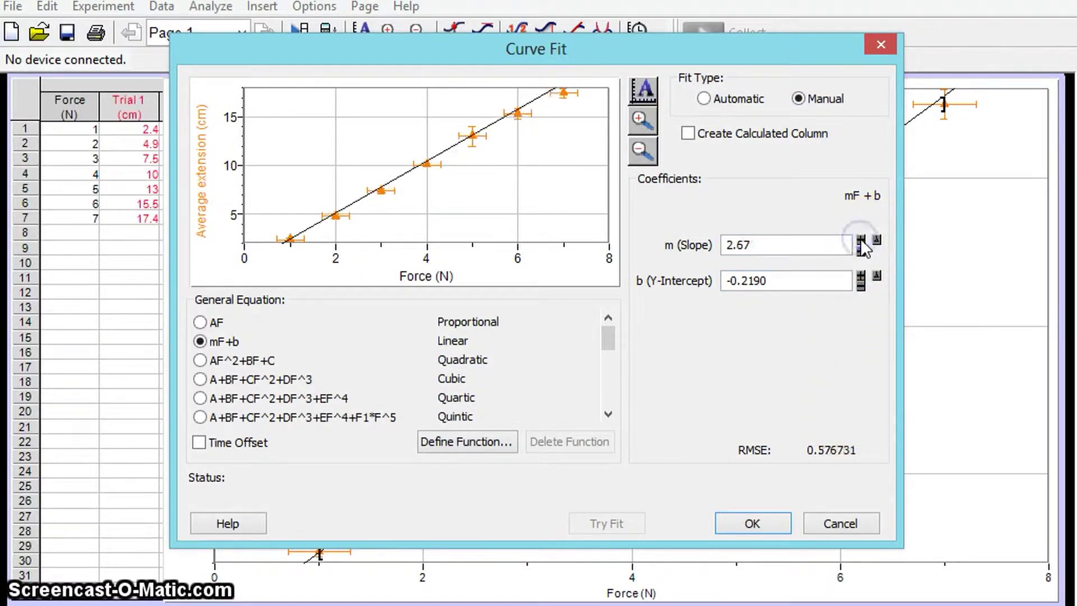
click(860, 275)
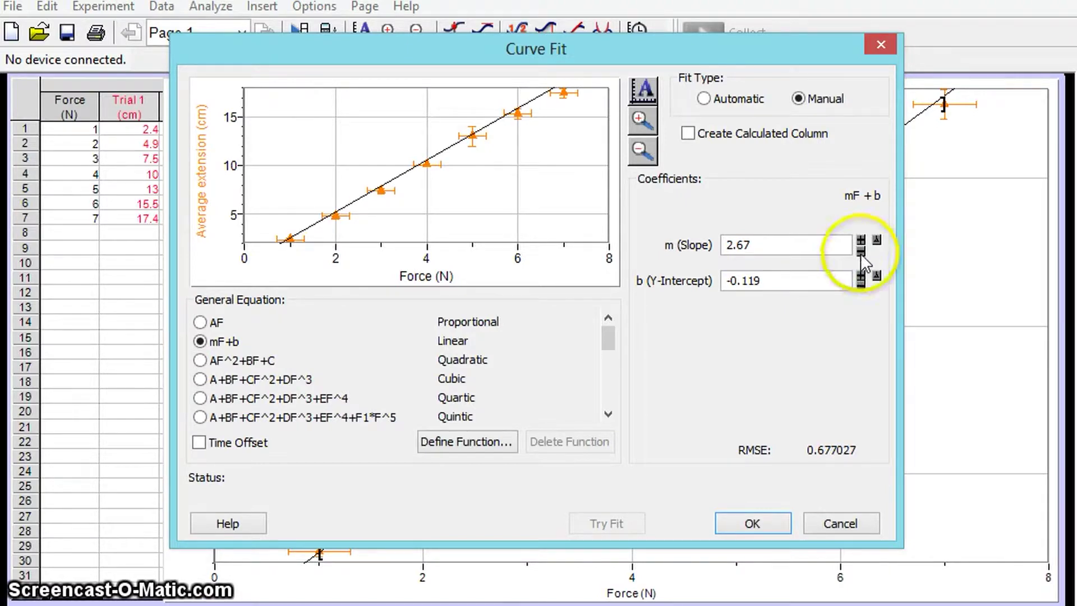
click(860, 251)
click(860, 254)
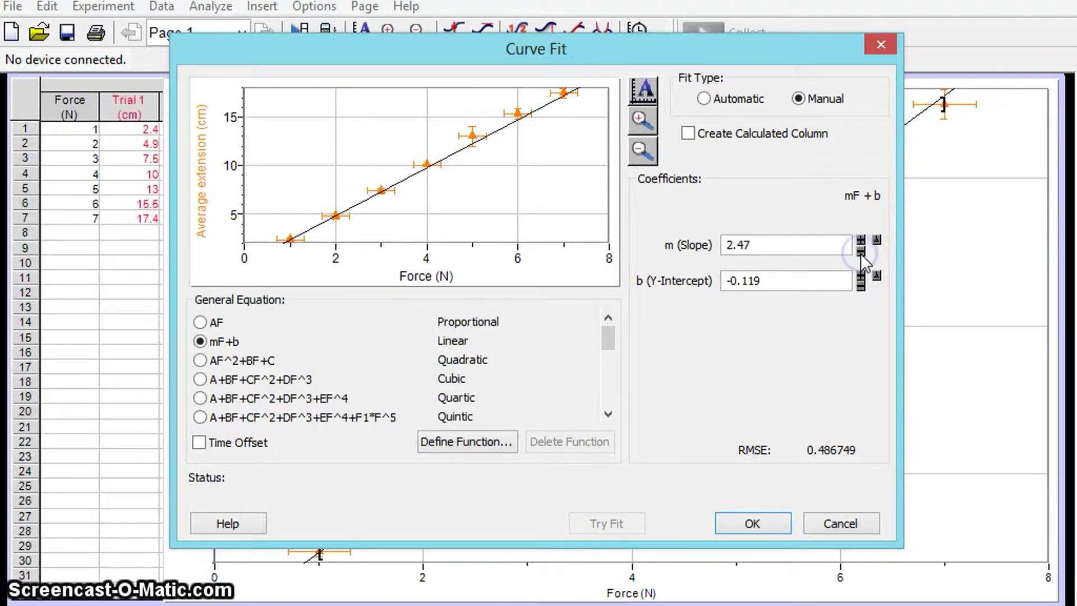
click(861, 241)
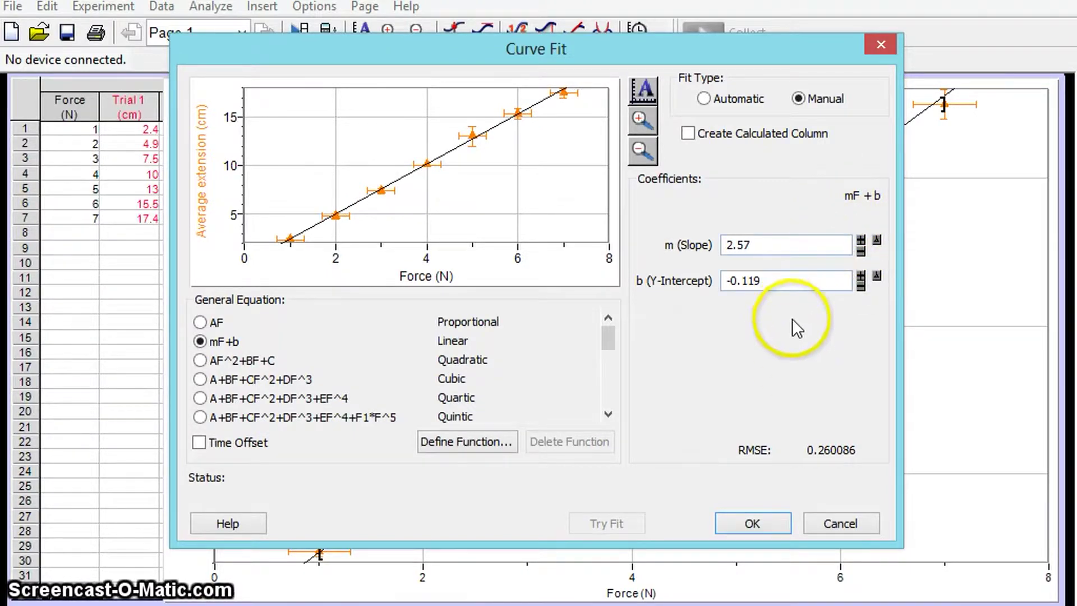
click(777, 518)
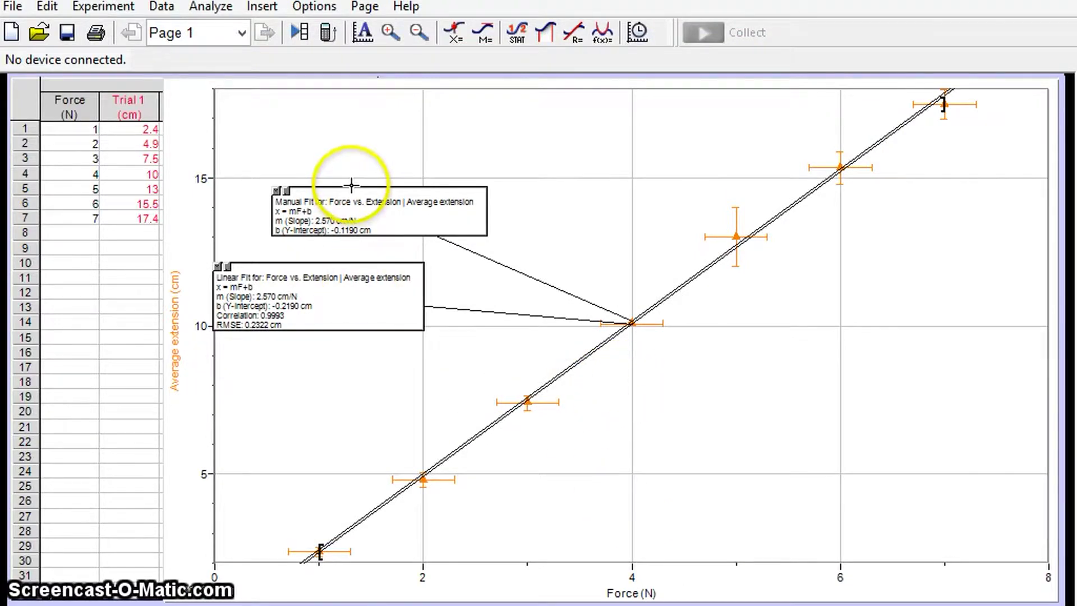
Place the manual fit's results box above the linear fit's box and enable line dragging for the manual fit.
drag(345, 206, 290, 214)
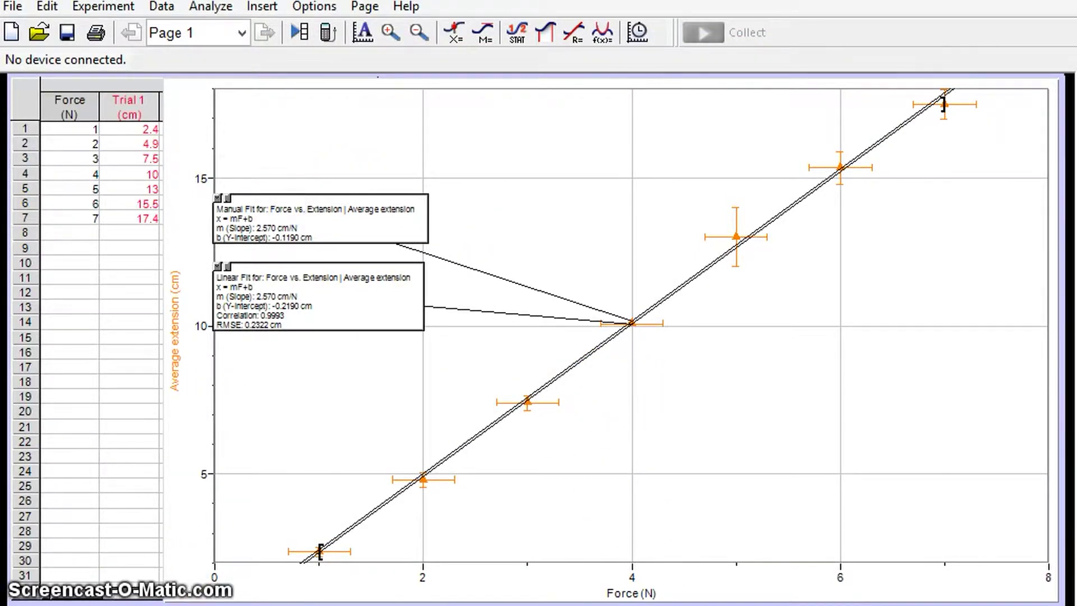
double_click(320, 224)
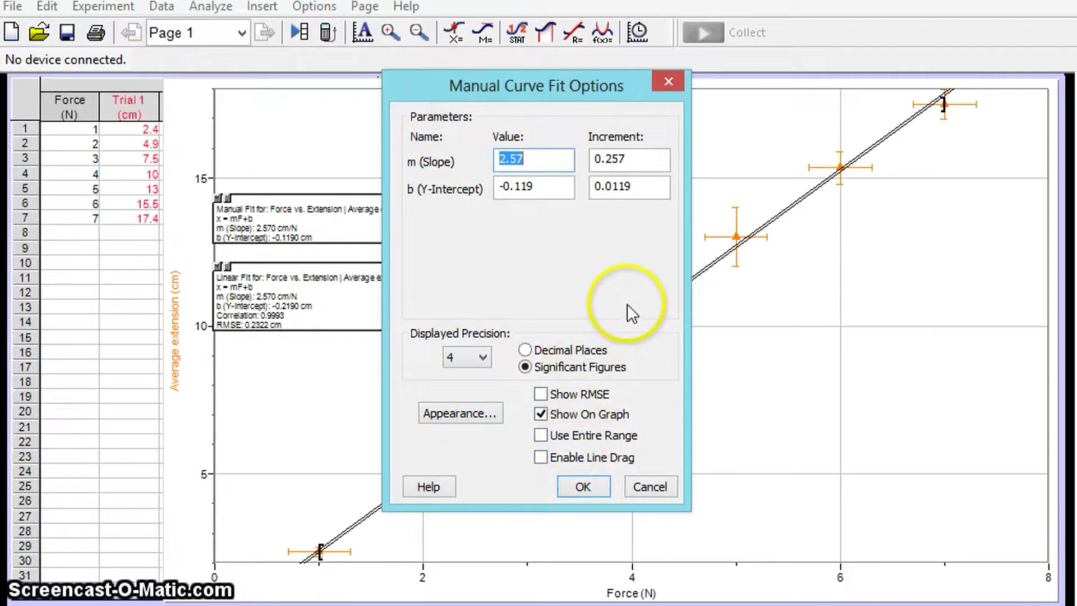
click(542, 458)
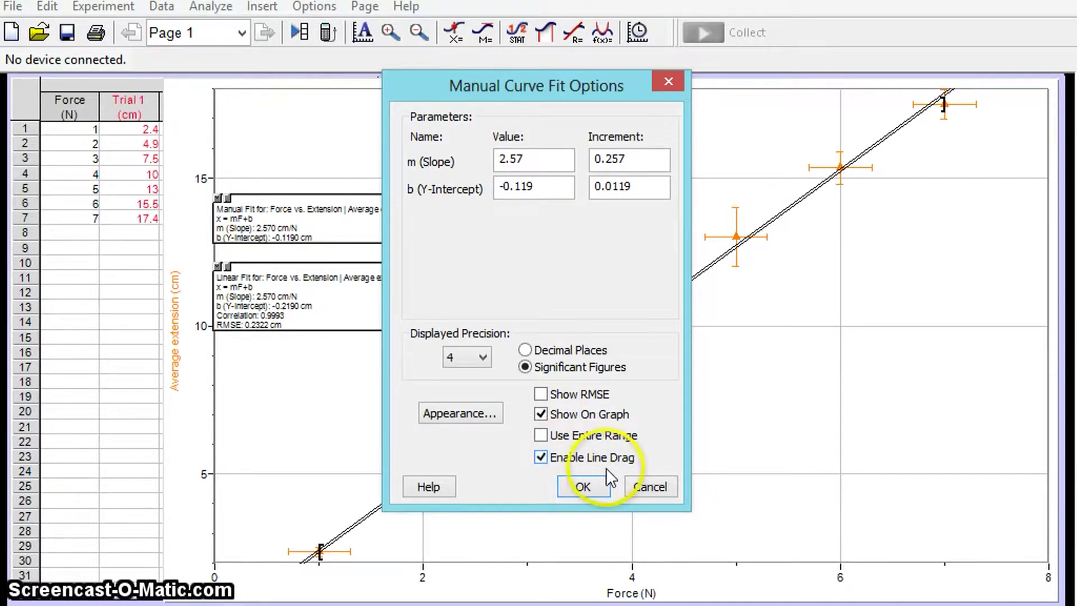
click(583, 486)
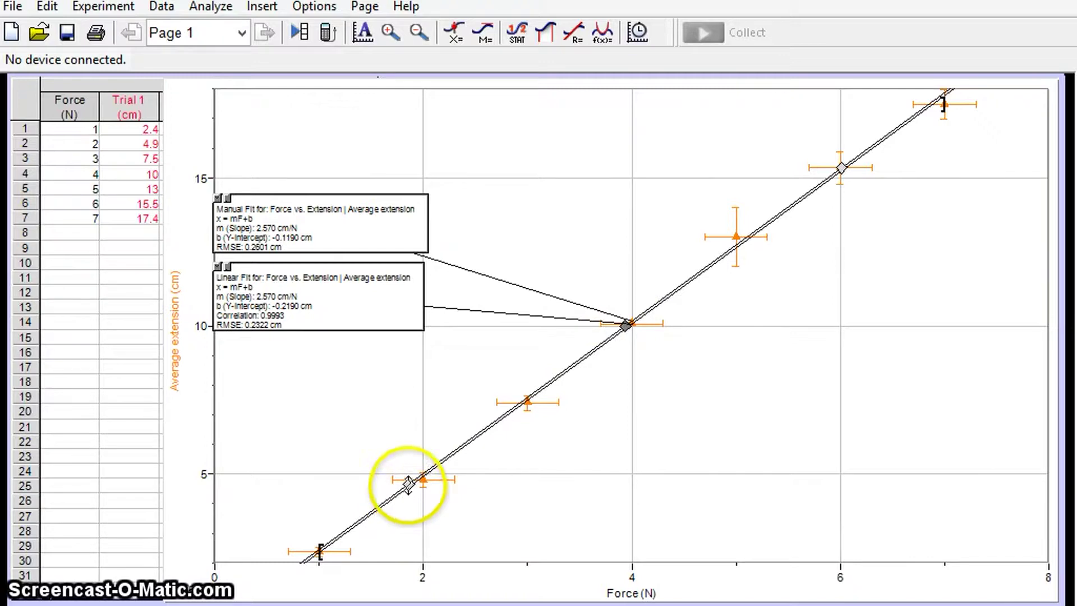
Reshape the manual fit line to the steepest slope through the error bars, about 2.915 cm/N with a y-intercept of about -1.540 cm.
click(627, 326)
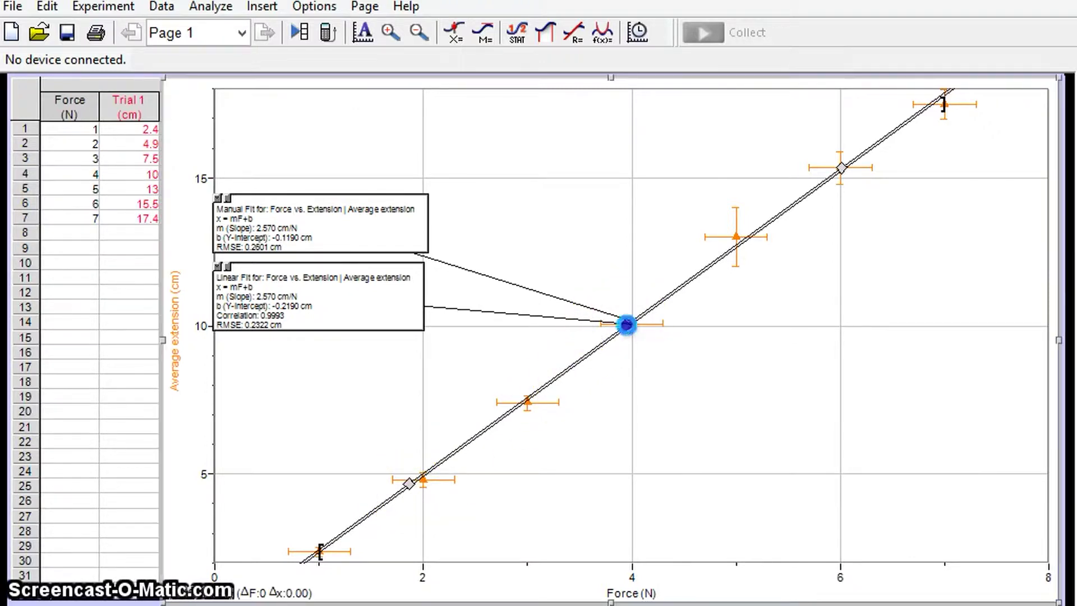
mouse_move(626, 326)
mouse_down()
mouse_move(623, 296)
mouse_move(622, 349)
mouse_move(621, 298)
mouse_move(620, 334)
mouse_up()
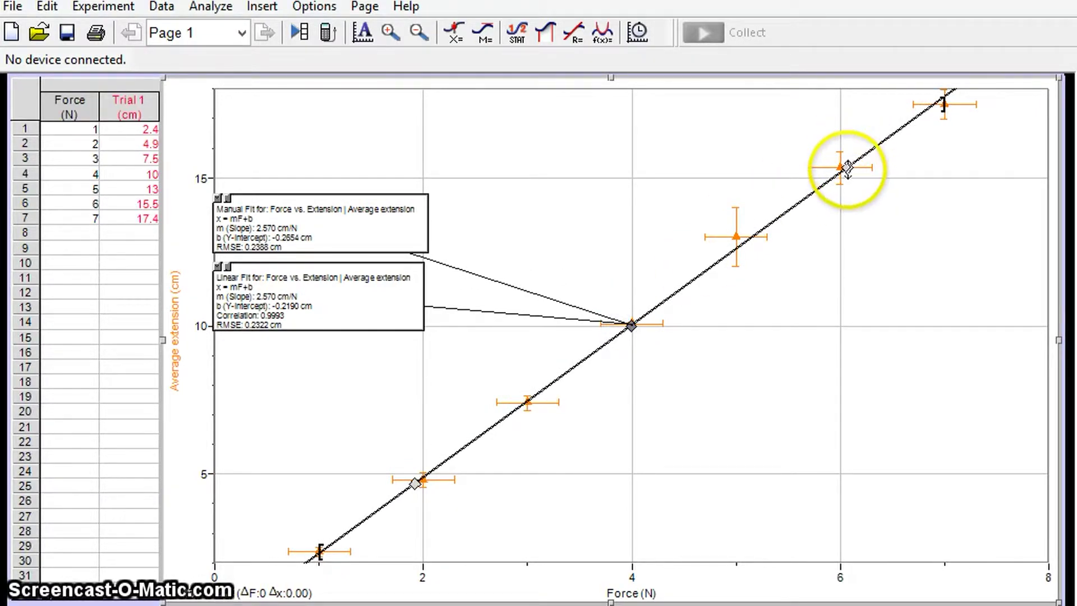
drag(847, 169, 832, 155)
mouse_move(410, 485)
mouse_down()
mouse_move(406, 471)
mouse_move(424, 496)
mouse_up()
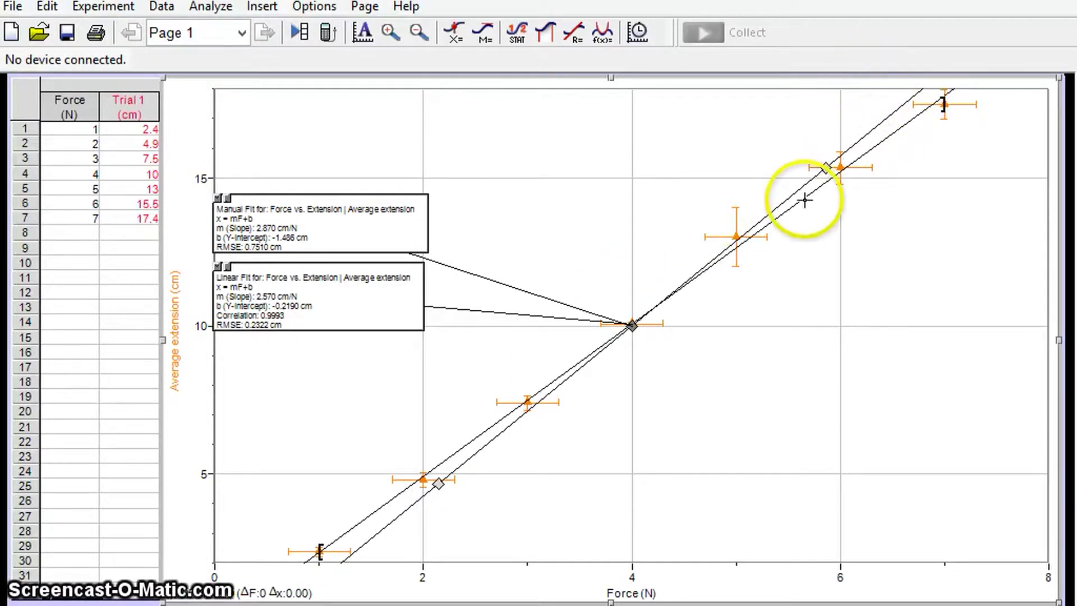
drag(825, 169, 820, 166)
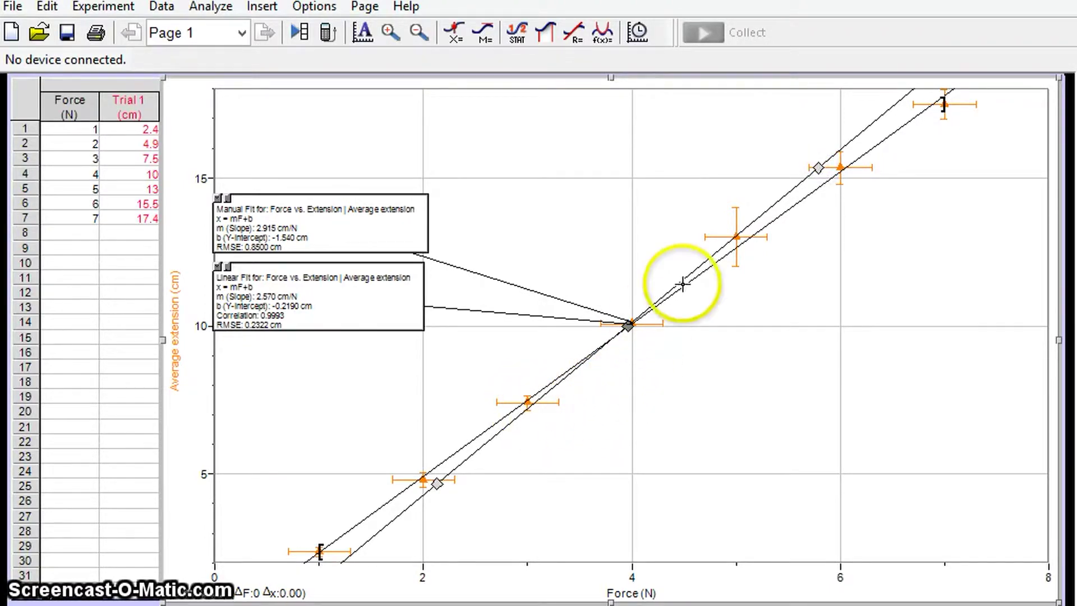
Disable line dragging for the steep manual fit.
double_click(335, 230)
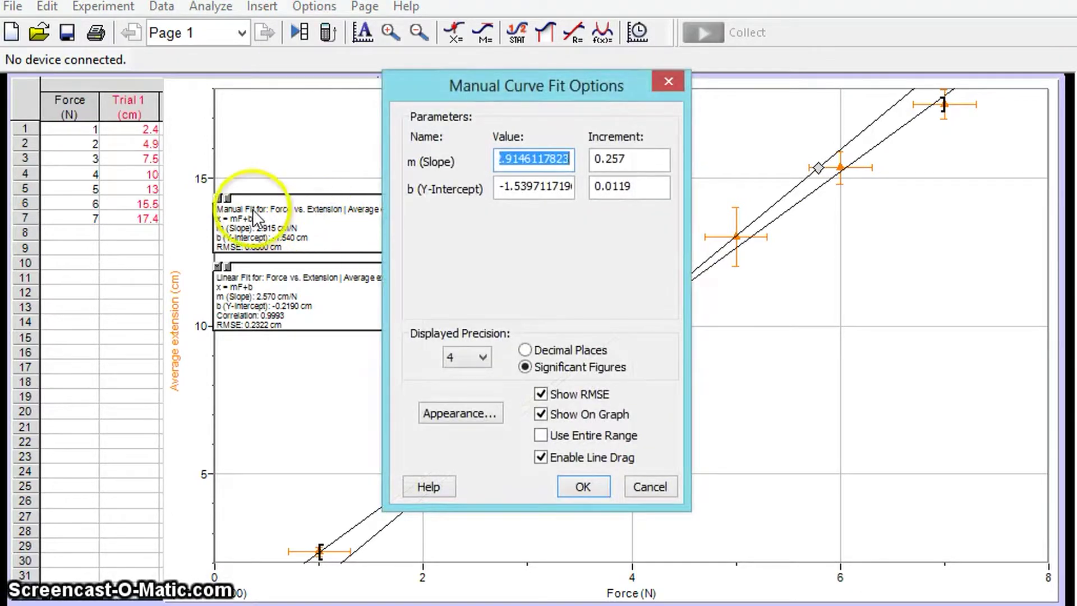
click(541, 458)
click(581, 485)
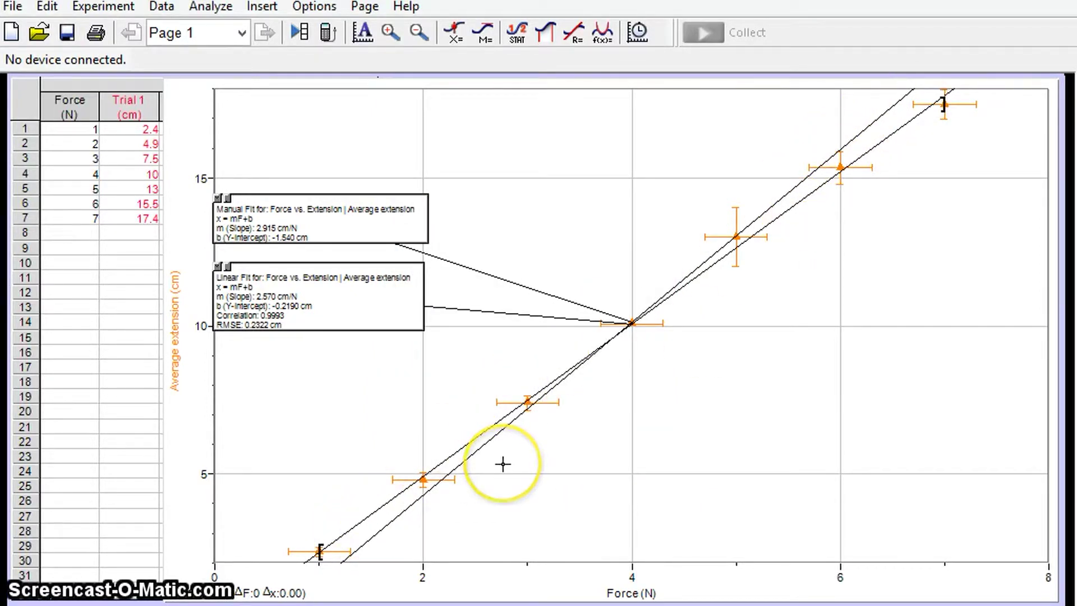
click(582, 173)
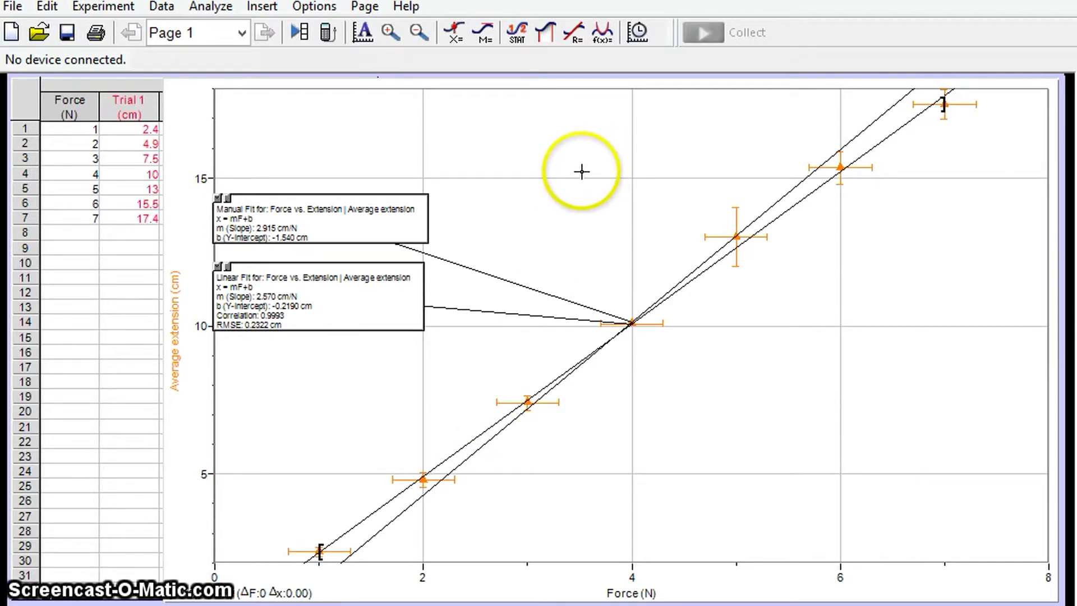
Add a second manual curve fit with the linear equation mF+b and place its results box below the linear fit's box.
click(602, 33)
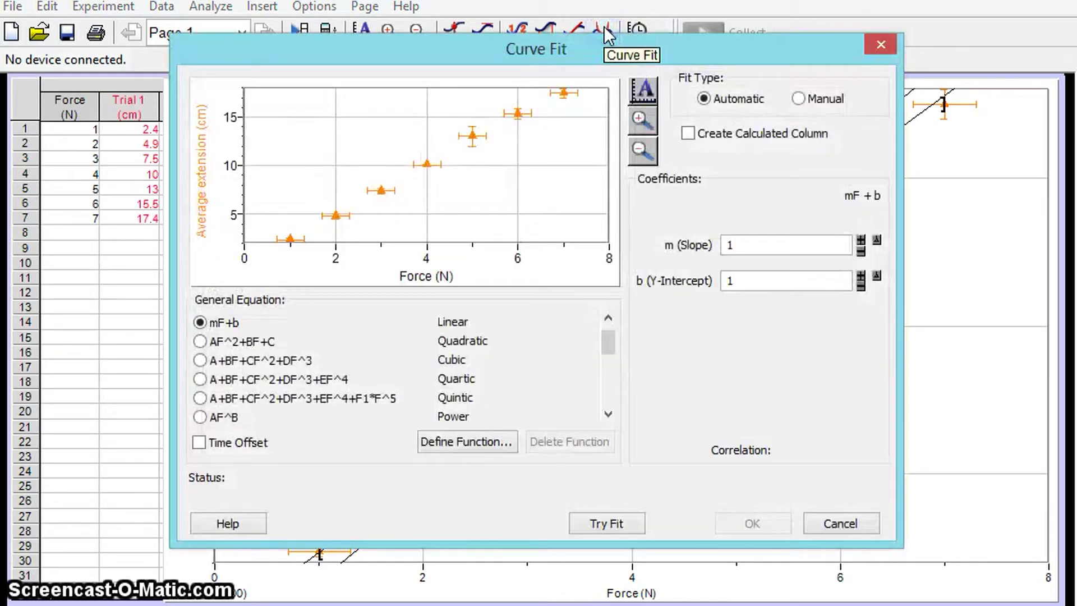
click(593, 517)
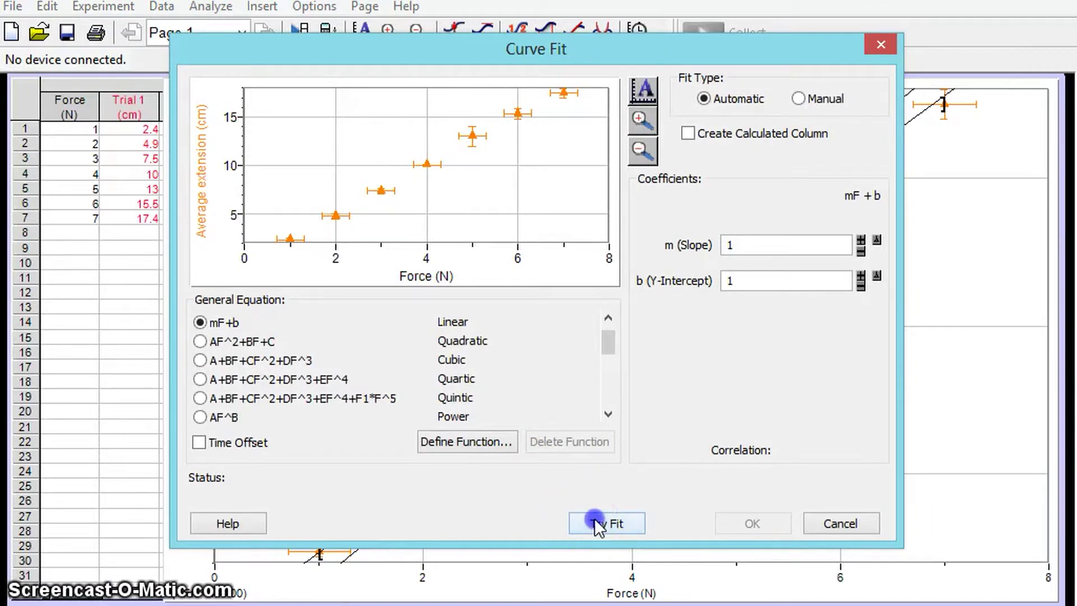
click(797, 99)
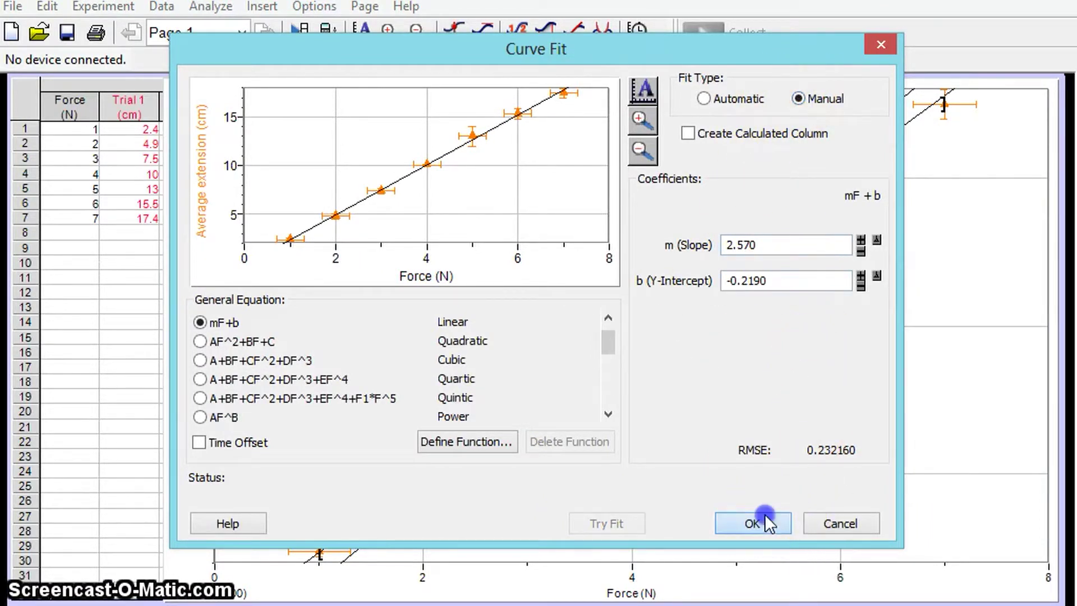
click(765, 513)
click(356, 212)
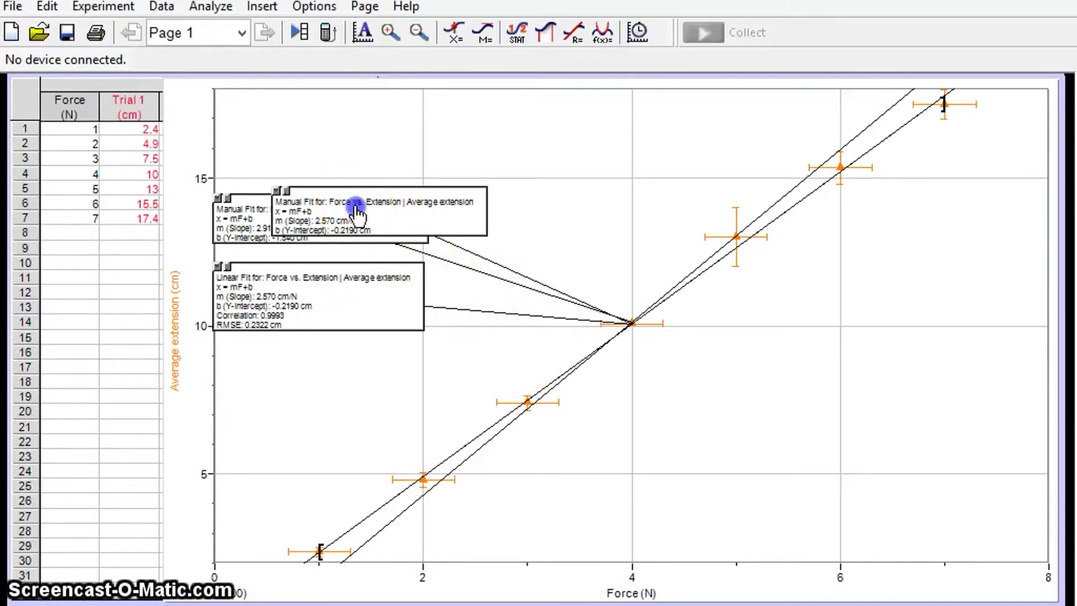
mouse_move(356, 212)
mouse_down()
mouse_move(338, 362)
mouse_move(355, 366)
mouse_move(344, 374)
mouse_move(301, 366)
mouse_move(297, 375)
mouse_up()
Enable line dragging for the second manual fit and tilt its line to a shallow slope of about 2.259 cm/N, y-intercept about 0.8305 cm.
double_click(332, 373)
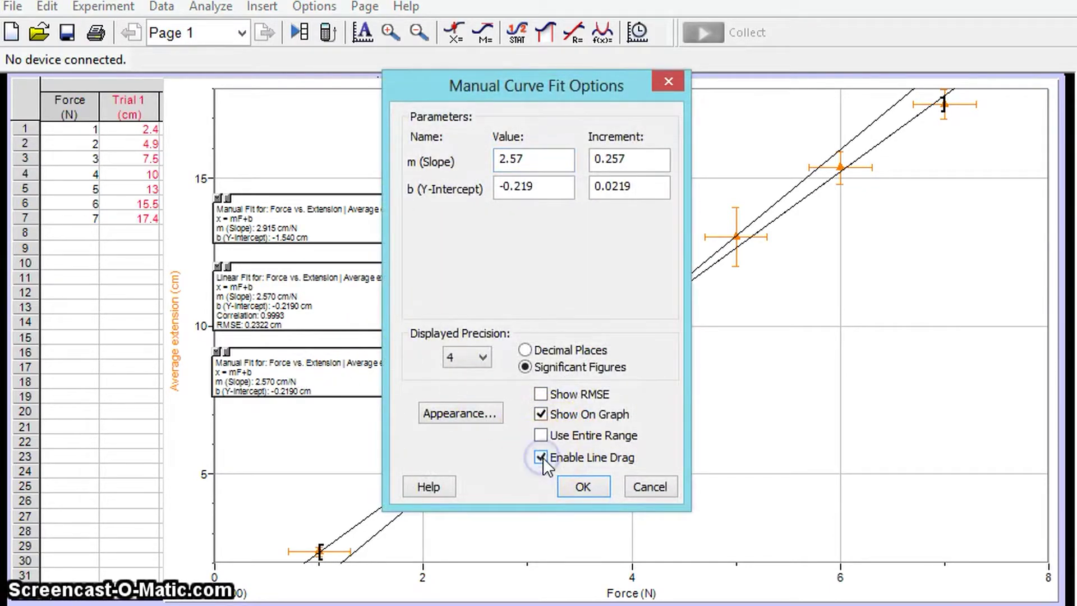
click(582, 486)
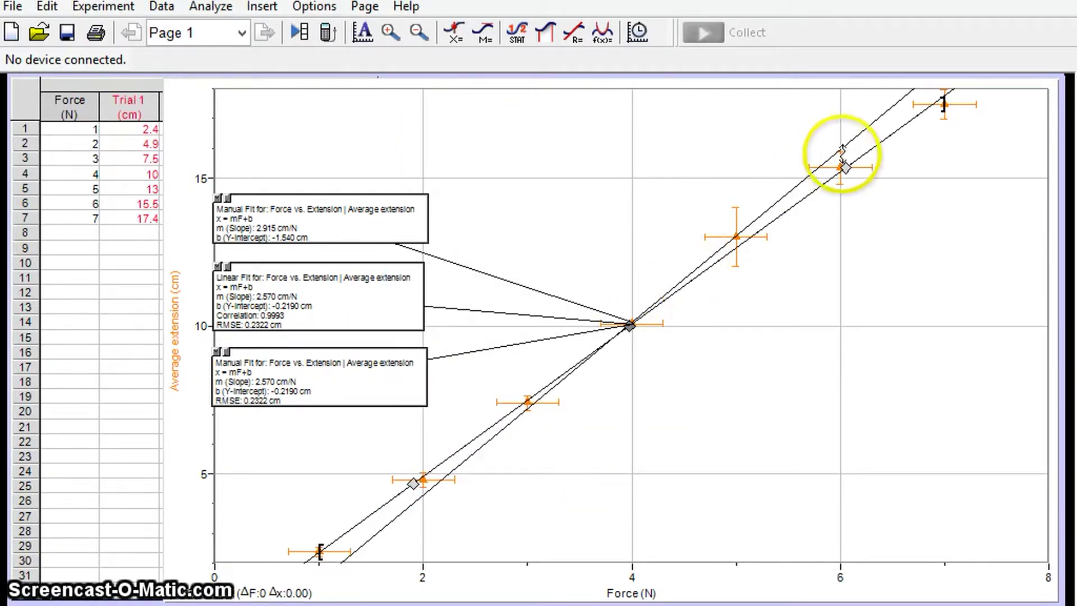
drag(844, 168, 852, 195)
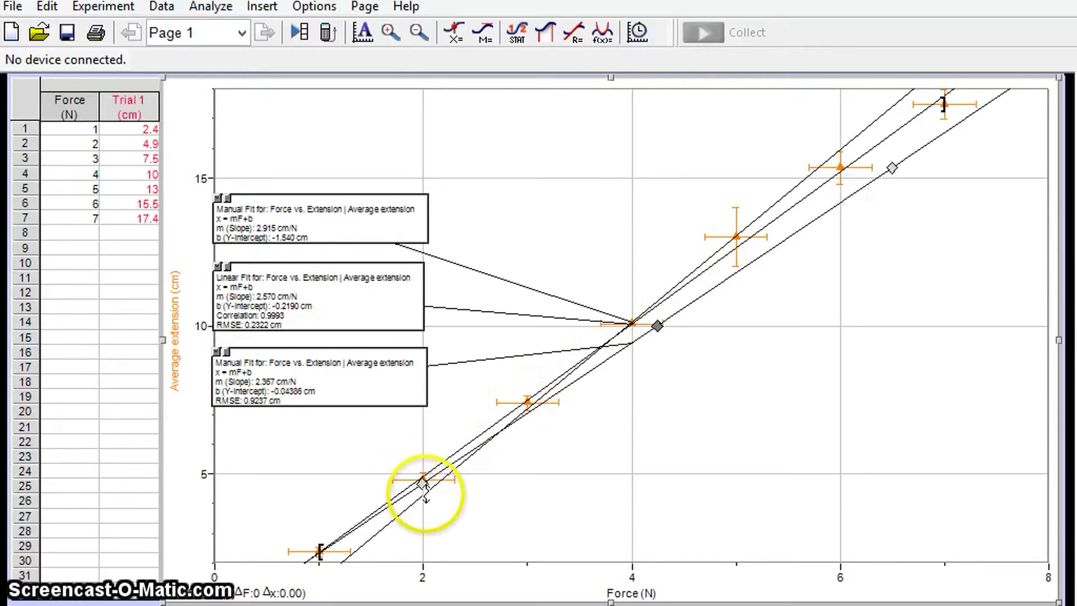
drag(422, 483, 418, 470)
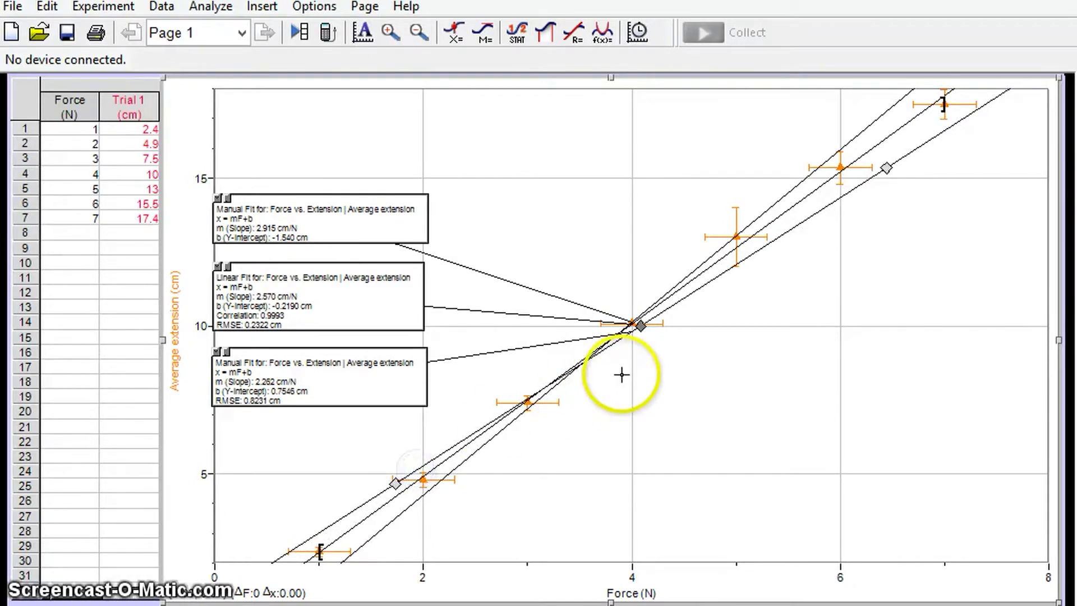
click(641, 325)
drag(641, 325, 641, 324)
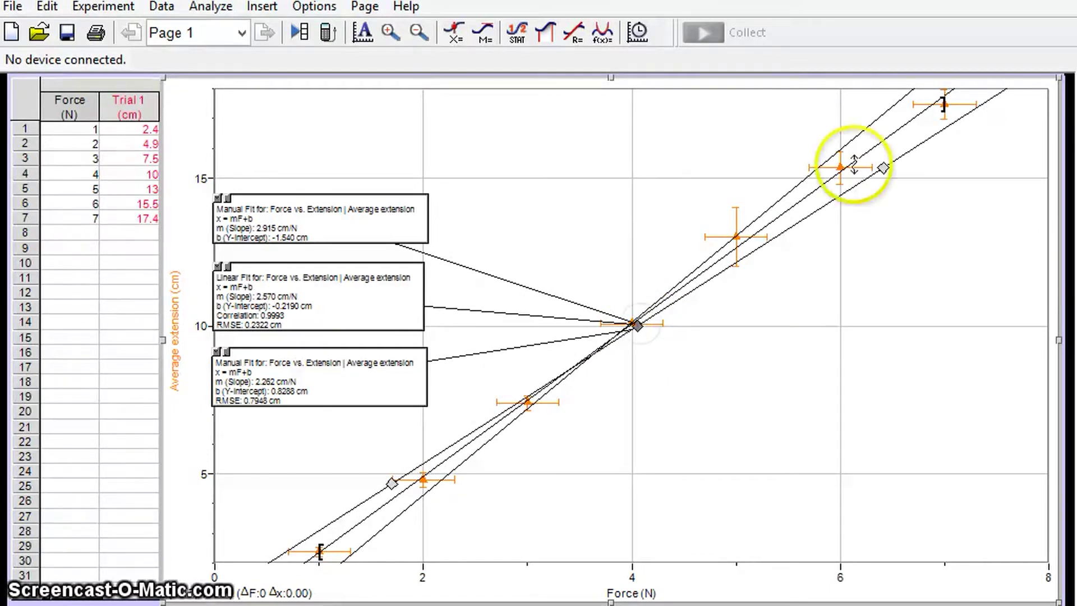
drag(882, 171, 881, 169)
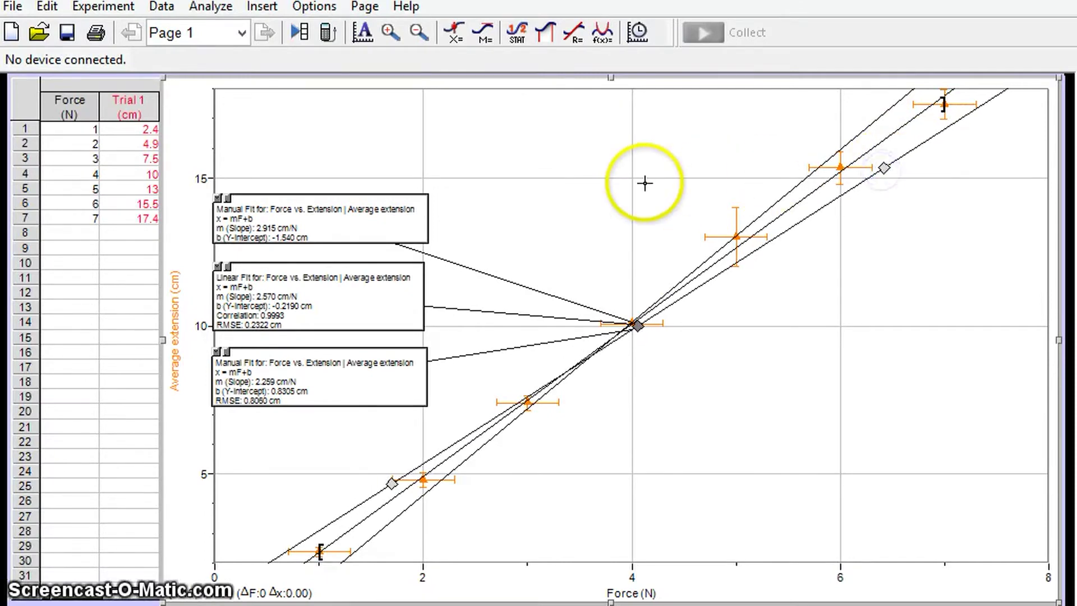
Turn off line dragging for the shallow manual fit.
double_click(344, 388)
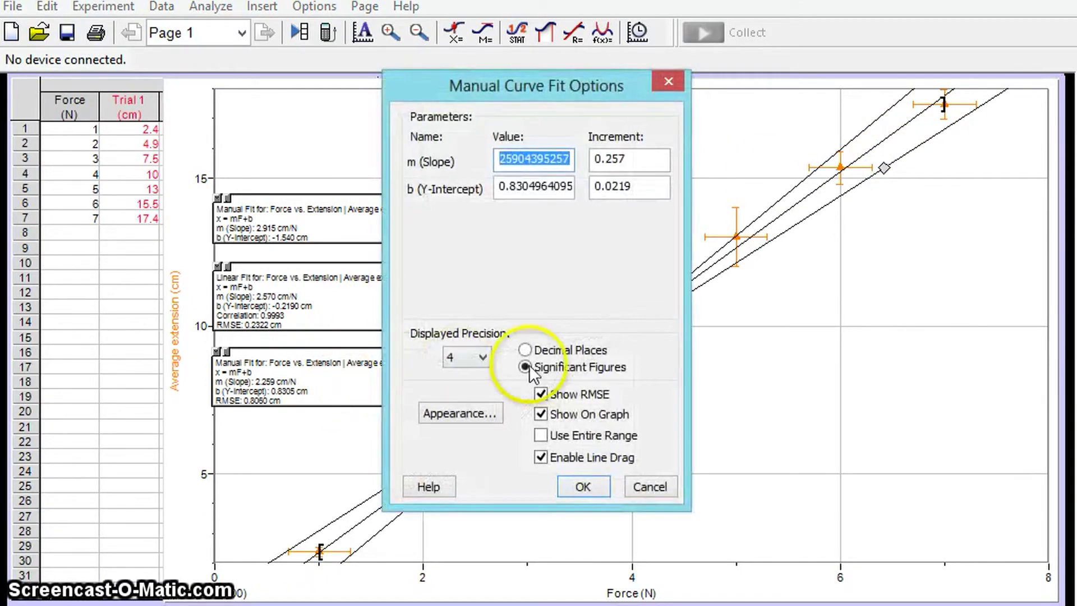
click(541, 457)
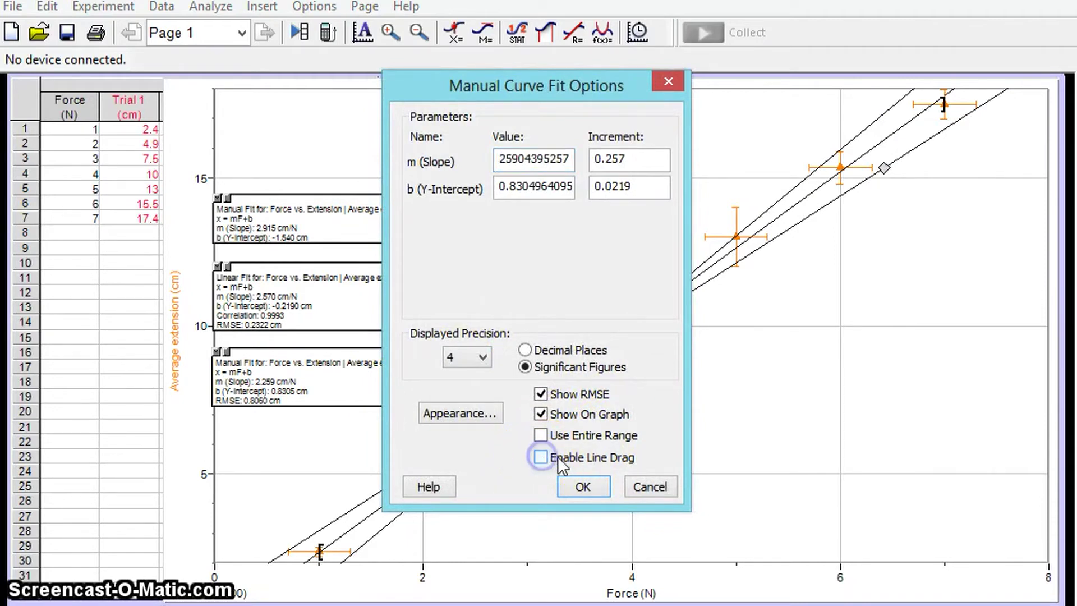
click(574, 488)
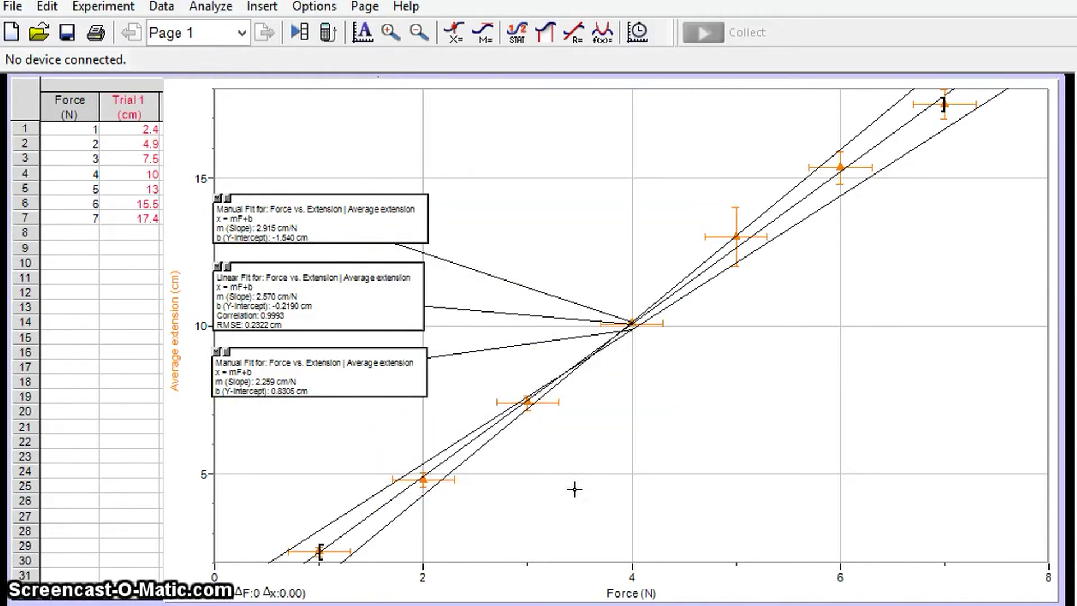